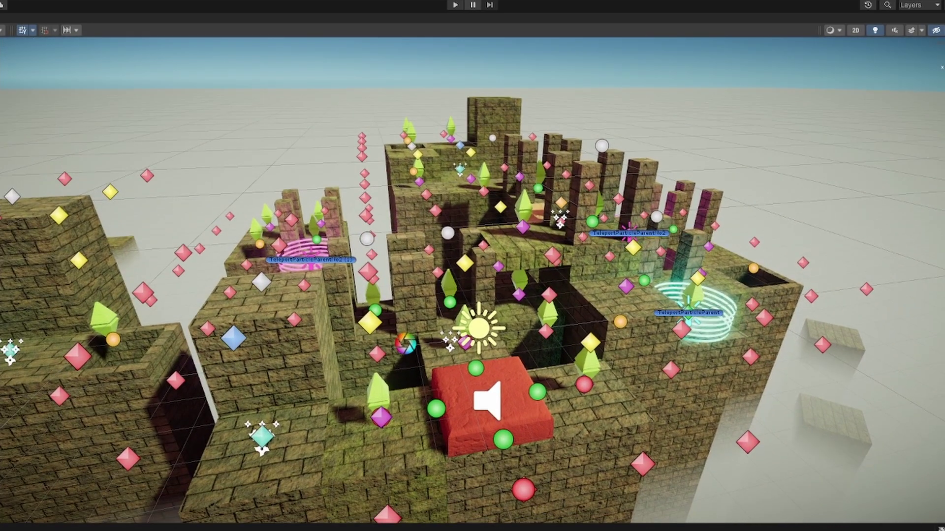
- Run and stop play mode, un-maximize the Scene view, and open the Title scene from Assets/Scenes
key("ctrl+p")
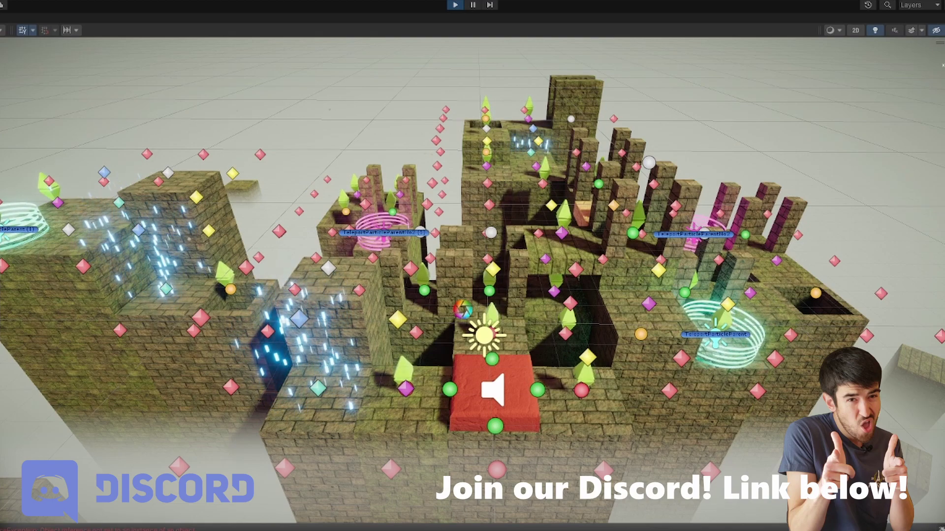
key("ctrl+p")
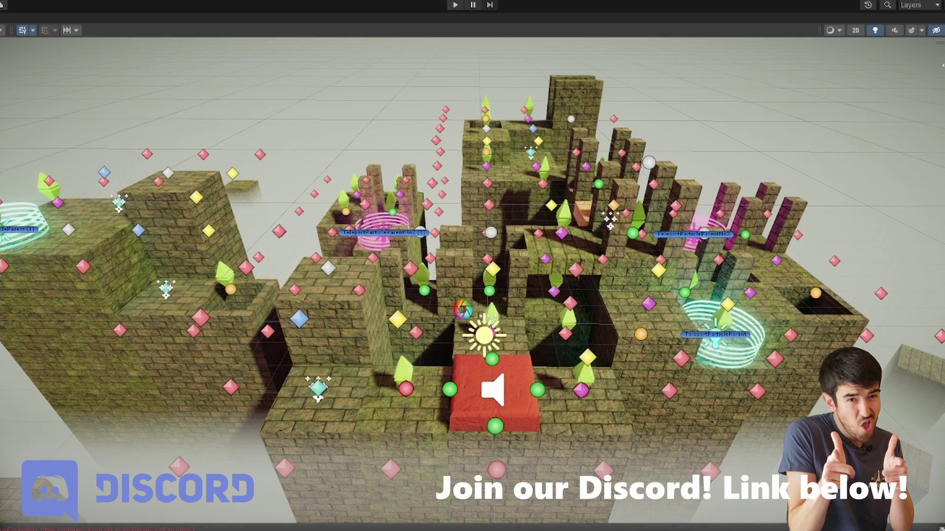
right_click(4, 18)
left_click(20, 23)
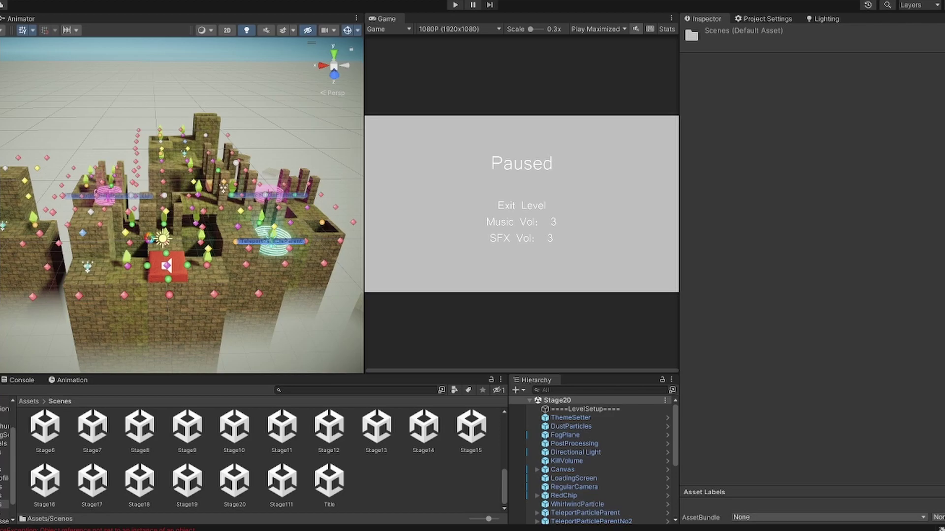
left_click(330, 480)
double_click(329, 480)
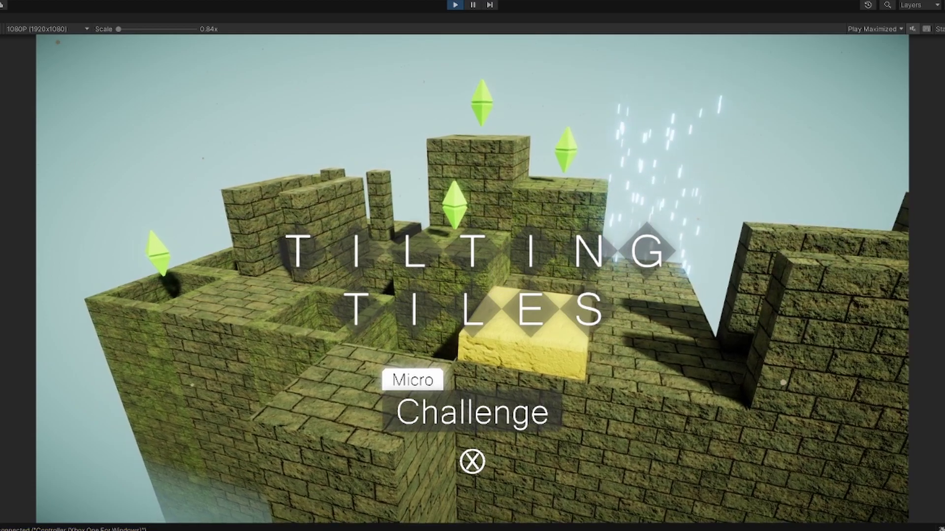
- Go from the title screen to the main menu, open Multiplayer stage selection, and step one stage
key("Return")
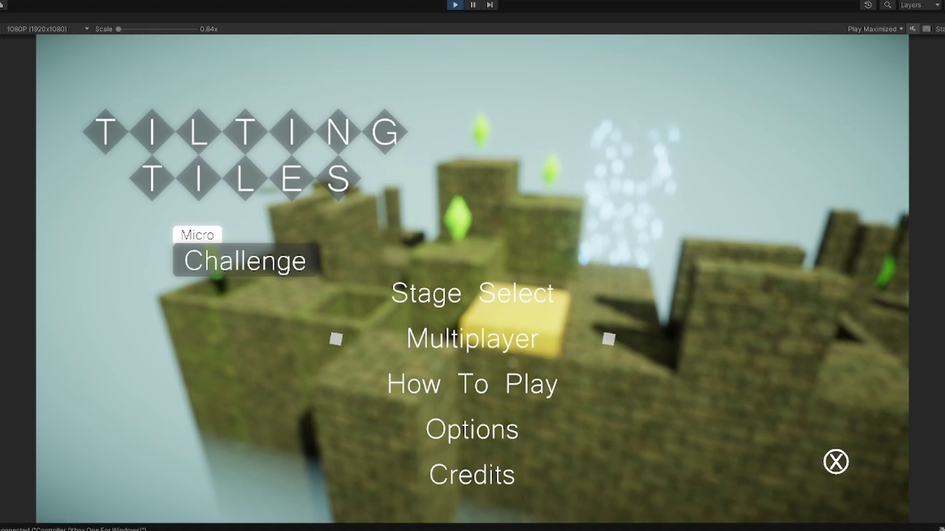
key("Return")
key("Up")
key("Up")
key("Up")
key("Up")
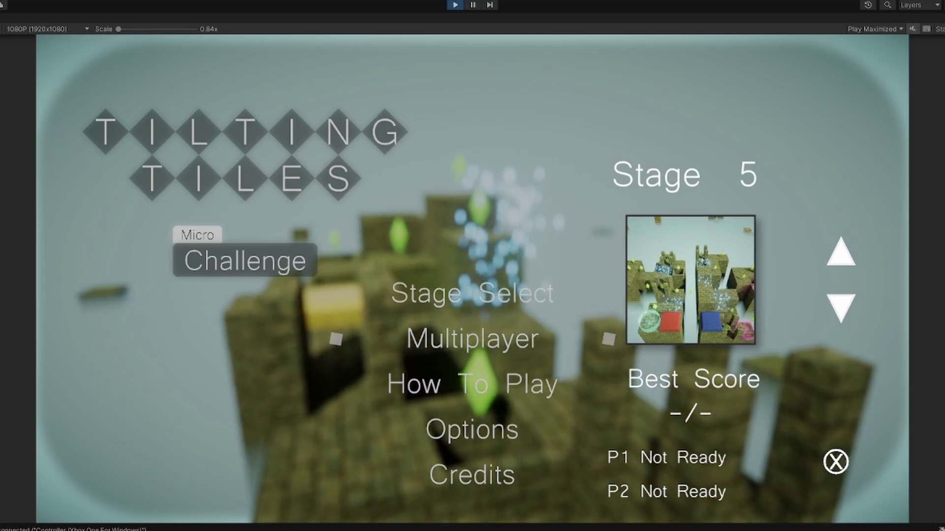
- Cycle the stages down toward Stage 1 and back to Stage 3, close the panel, and highlight Options
key("Down")
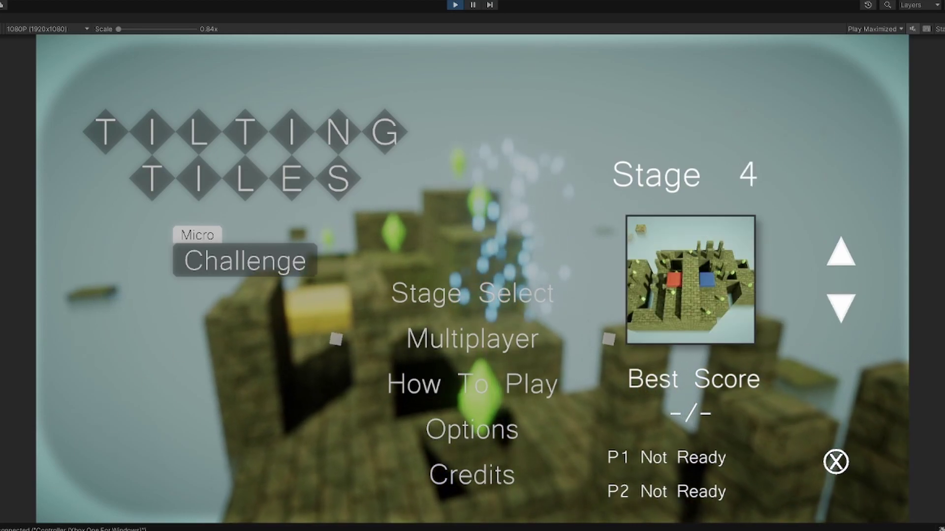
key("Down")
key("Down")
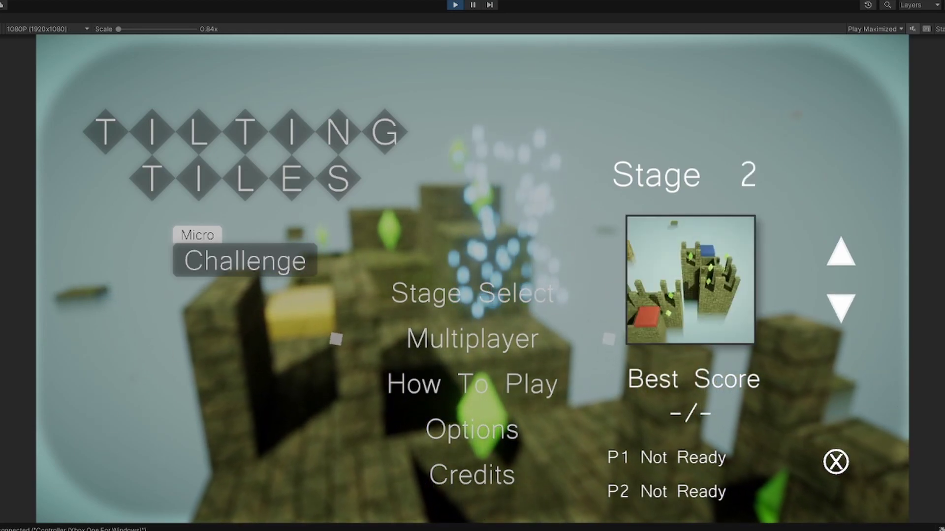
key("Down")
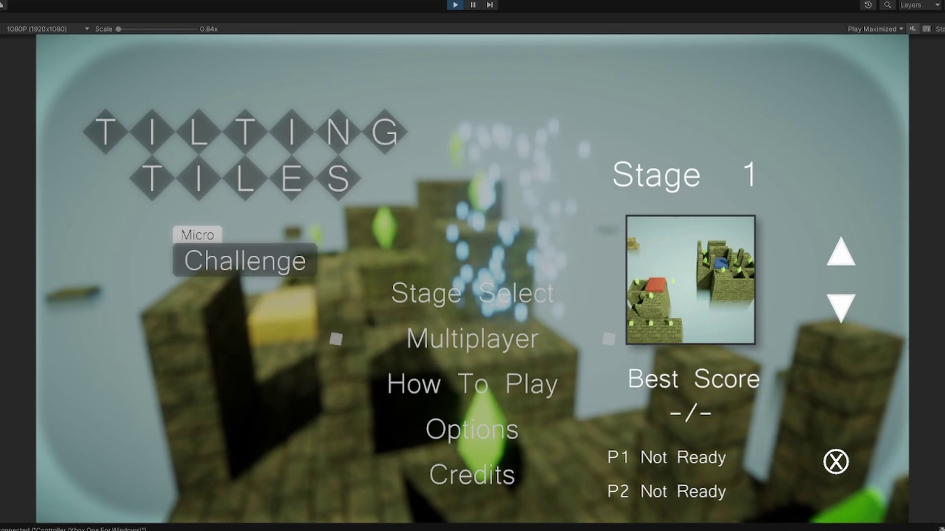
key("Up")
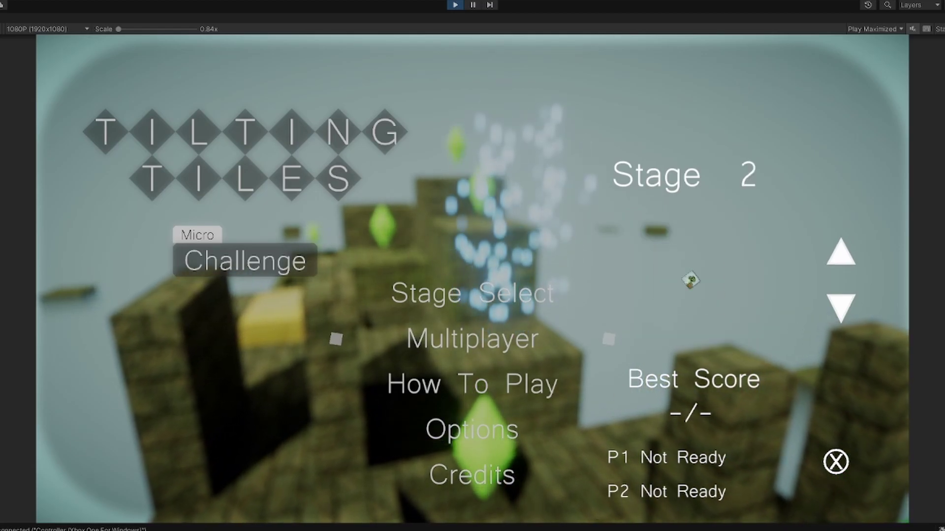
key("Up")
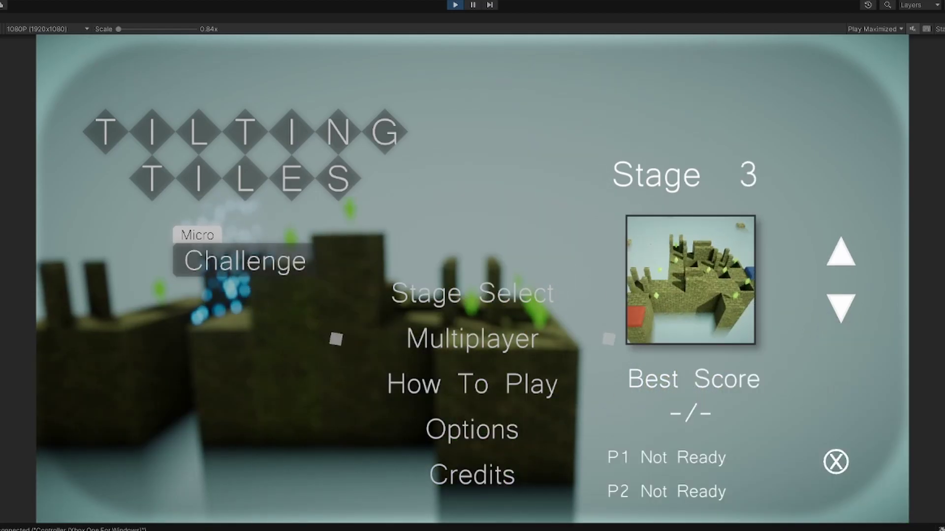
key("Escape")
key("Down")
key("Down")
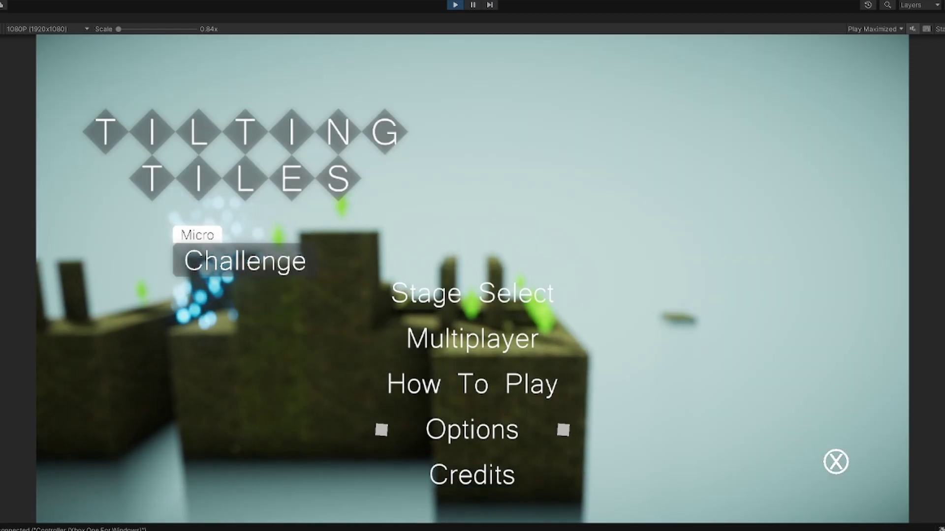
key("Up")
key("Return")
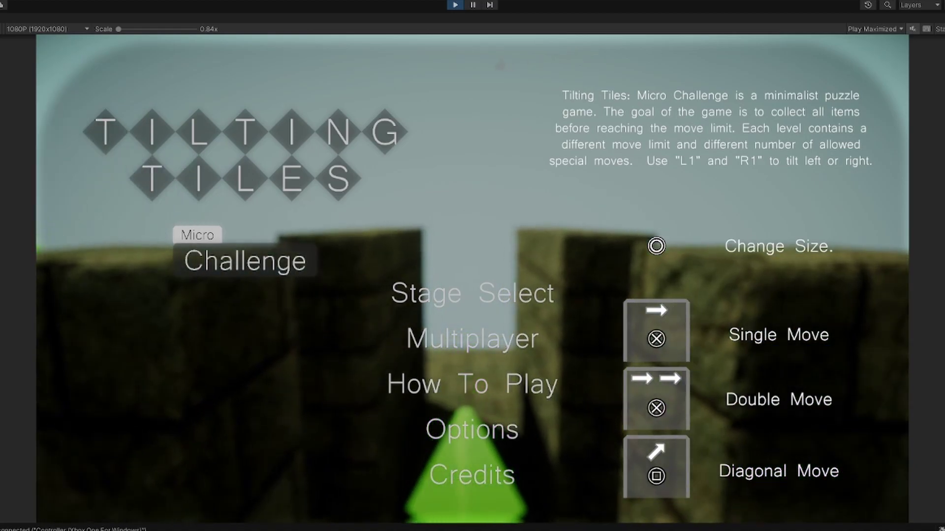
key("Escape")
key("Up")
key("Up")
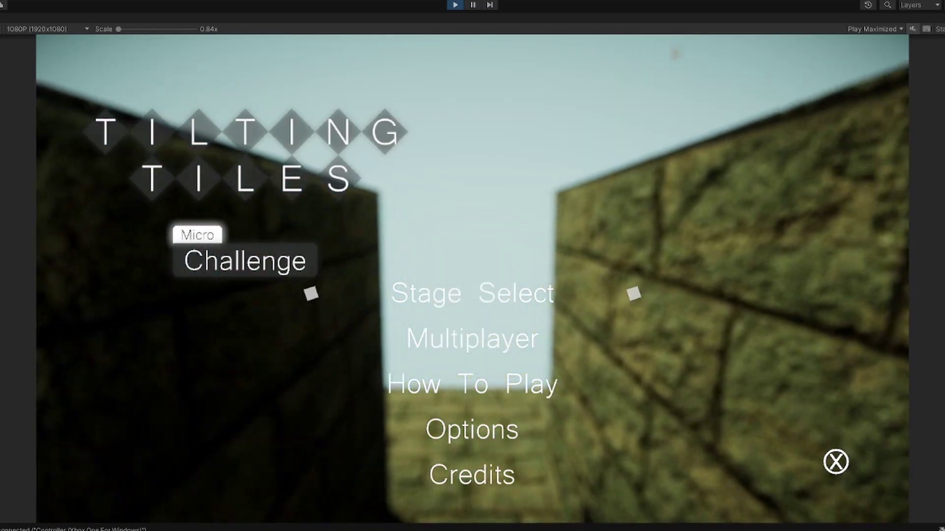
- Open stage selection at Stage 1, close it, and reopen it to view Stage 1's best score
key("Return")
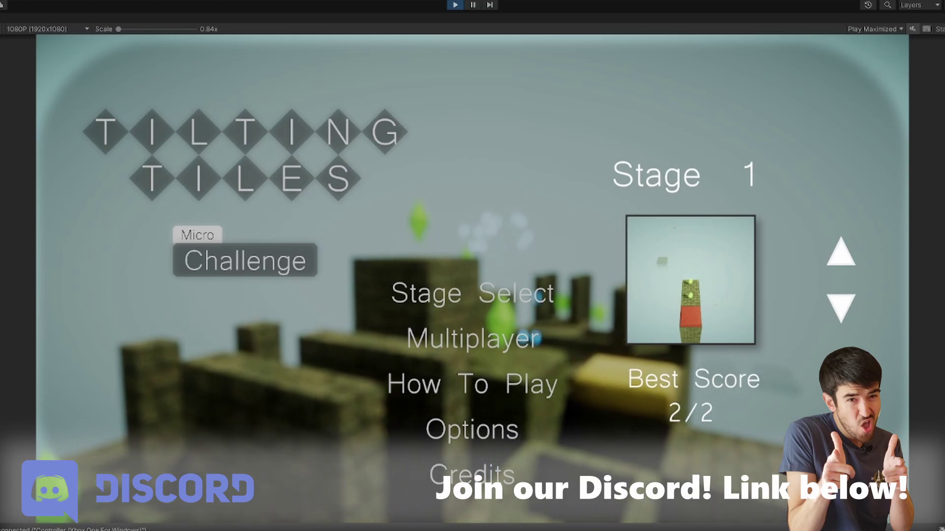
key("Escape")
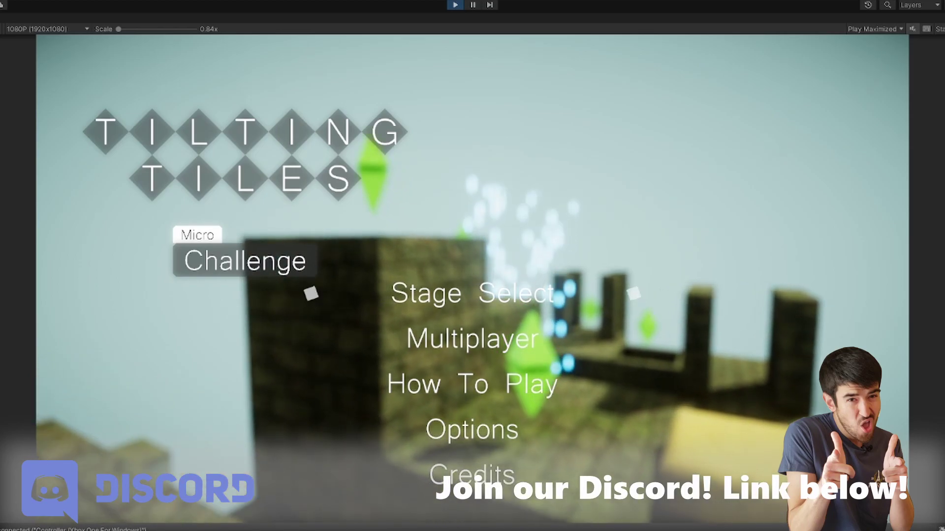
key("Return")
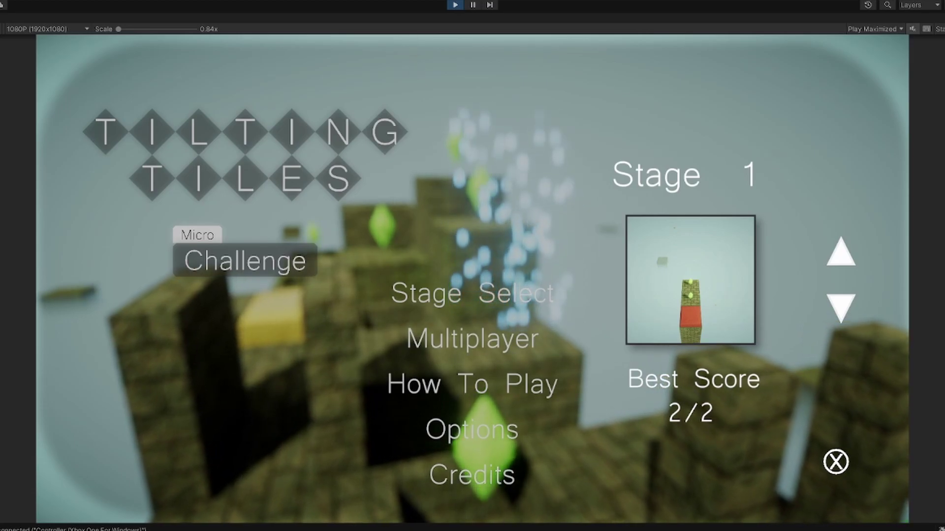
- Browse forward through the stages' best scores to Stage 20, wrapping around to Stage 1
key("Down")
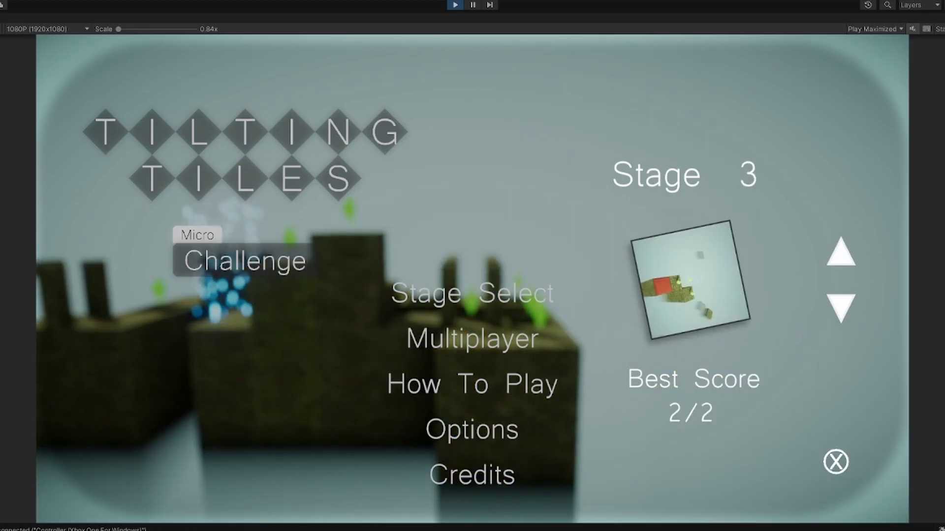
key("Down")
key("Down")
key("Down")
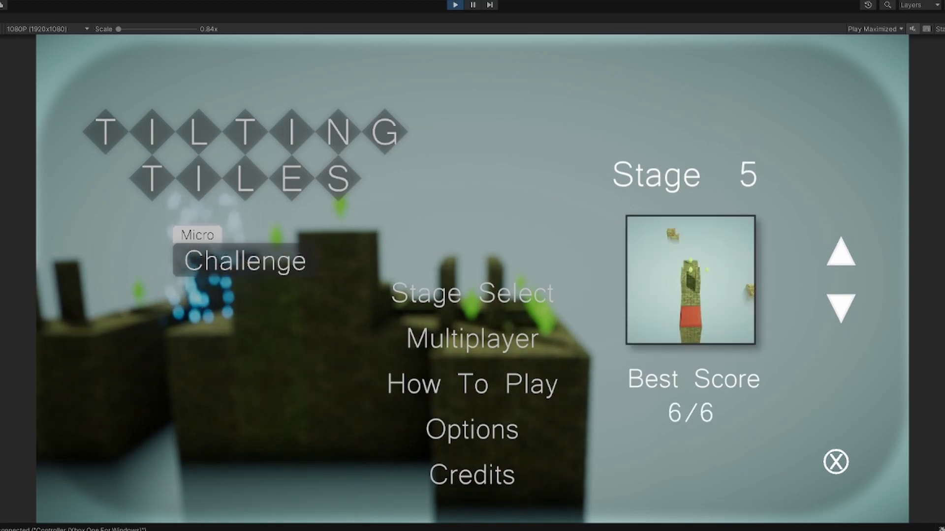
key("Down")
key("Down")
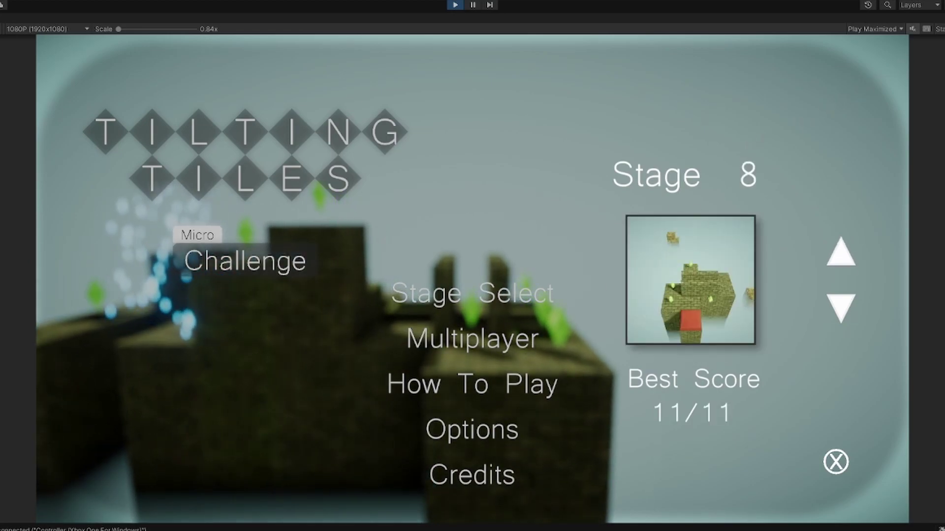
key("Down")
key("Down")
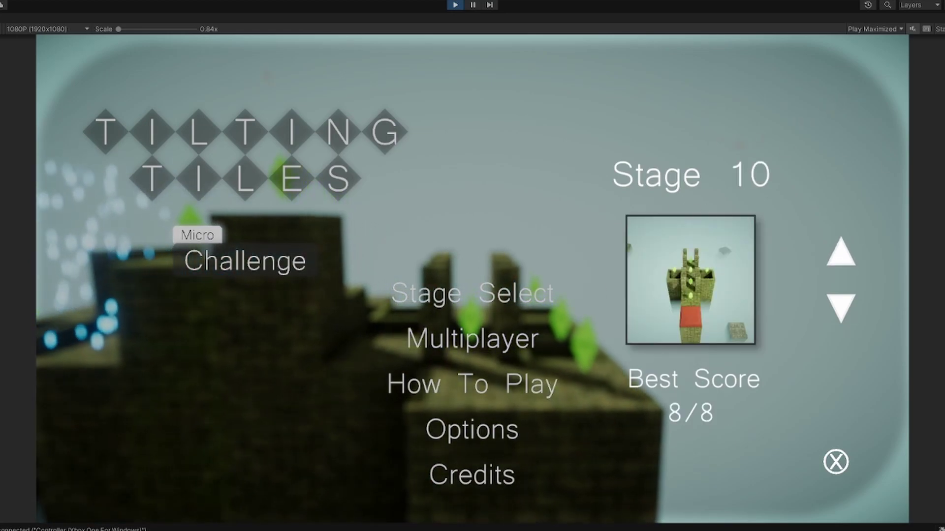
key("Down")
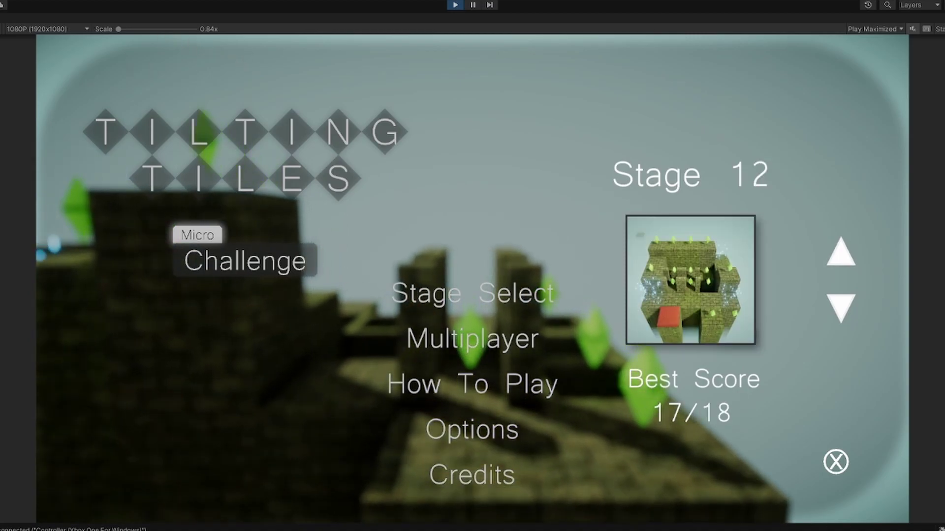
key("Down")
key("Down")
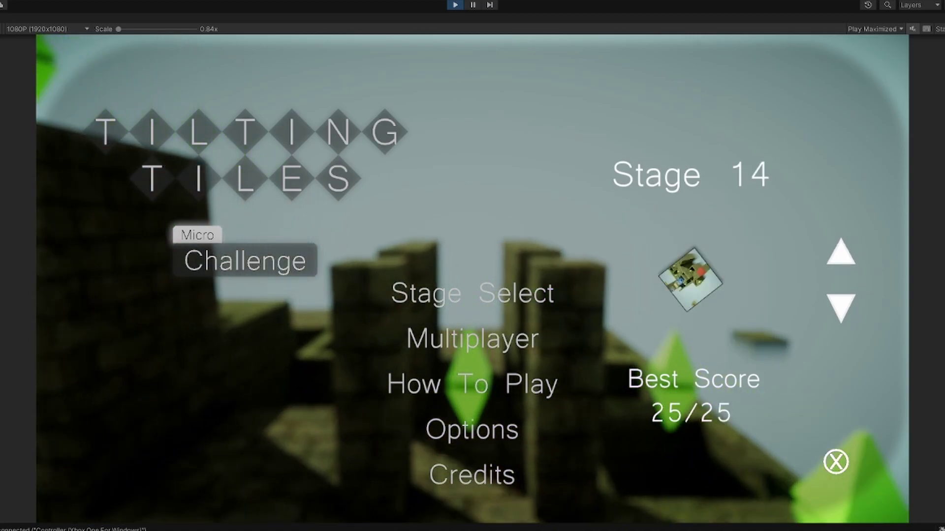
key("Down")
key("Down")
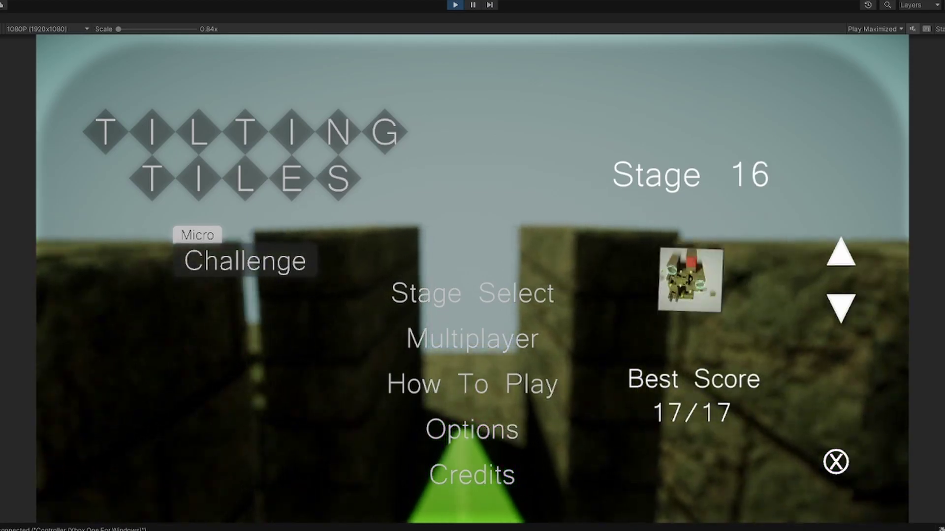
key("Down")
key("Down")
key("Down")
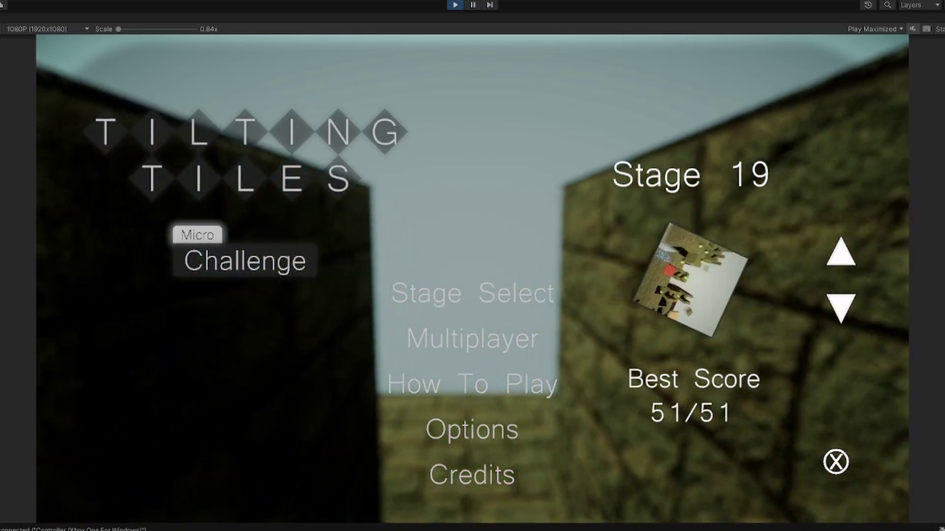
key("Down")
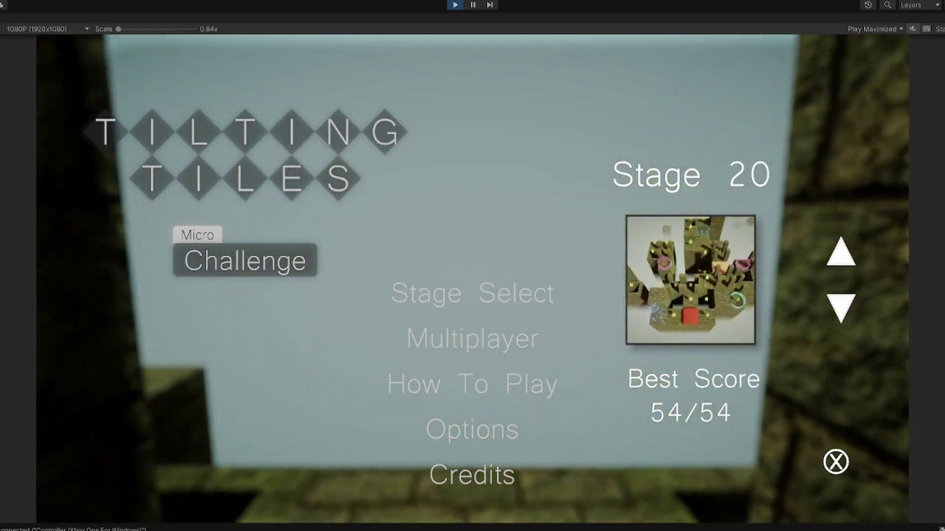
key("Down")
key("Up")
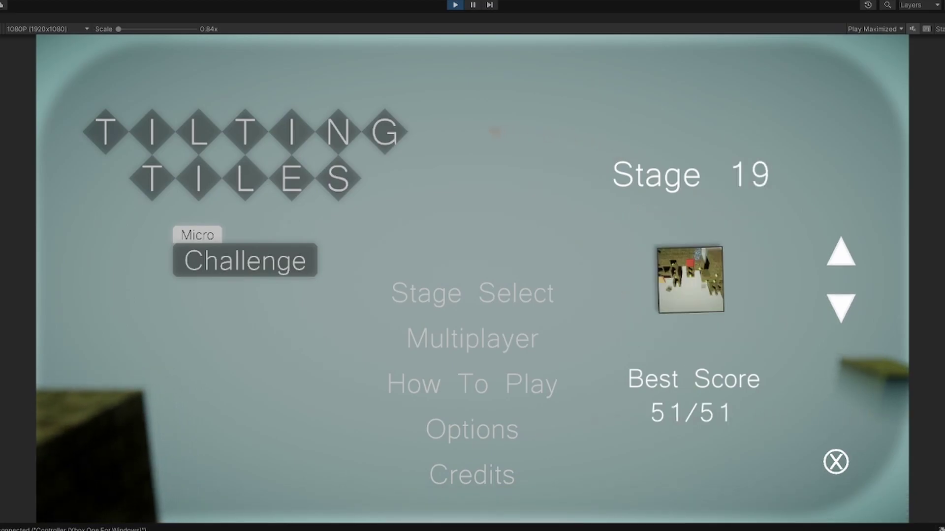
key("Down")
key("Down")
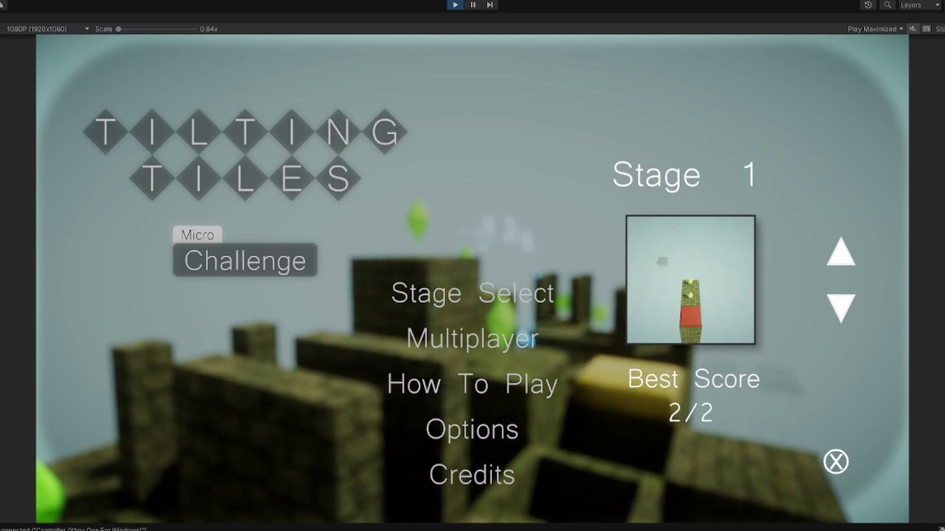
- Step back and forth through the middle stages, settling on Stage 11 with best score 23/23
key("Up")
key("Up")
key("Up")
key("Up")
key("Up")
key("Up")
key("Up")
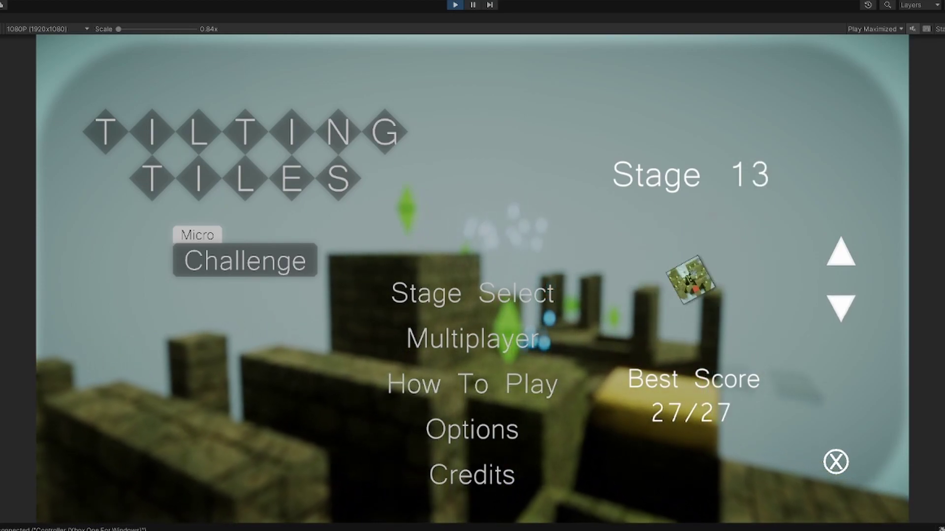
key("Up")
key("Up")
key("Up")
key("Up")
key("Up")
key("Up")
key("Up")
key("Down")
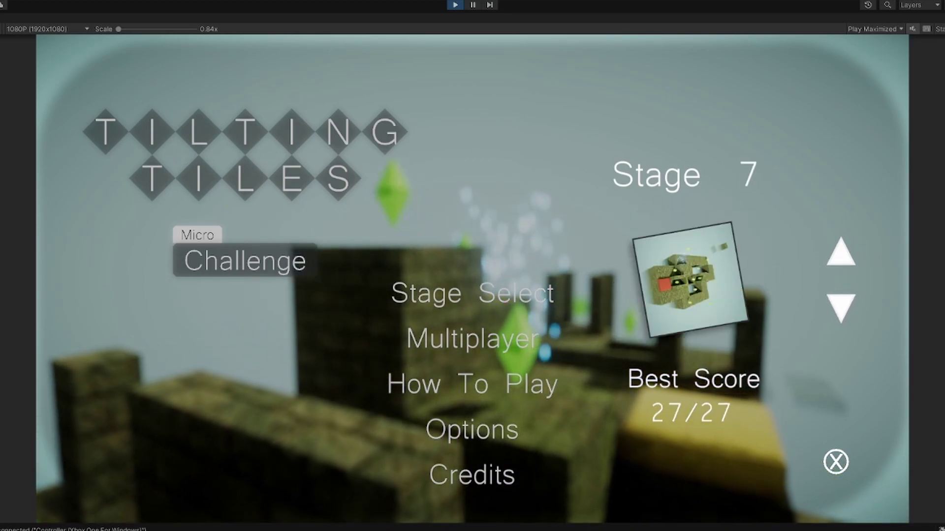
key("Down")
key("Down")
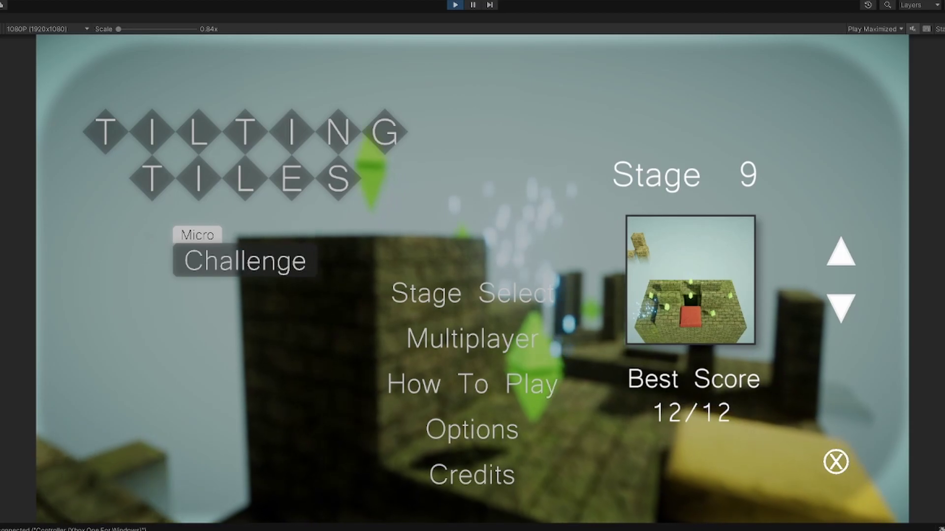
key("Down")
key("Down")
key("Down")
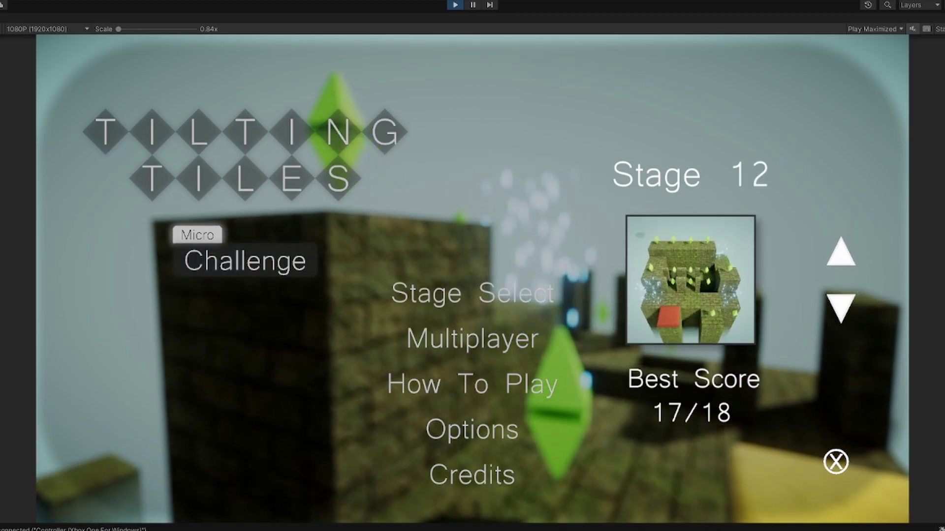
key("Down")
key("Up")
key("Up")
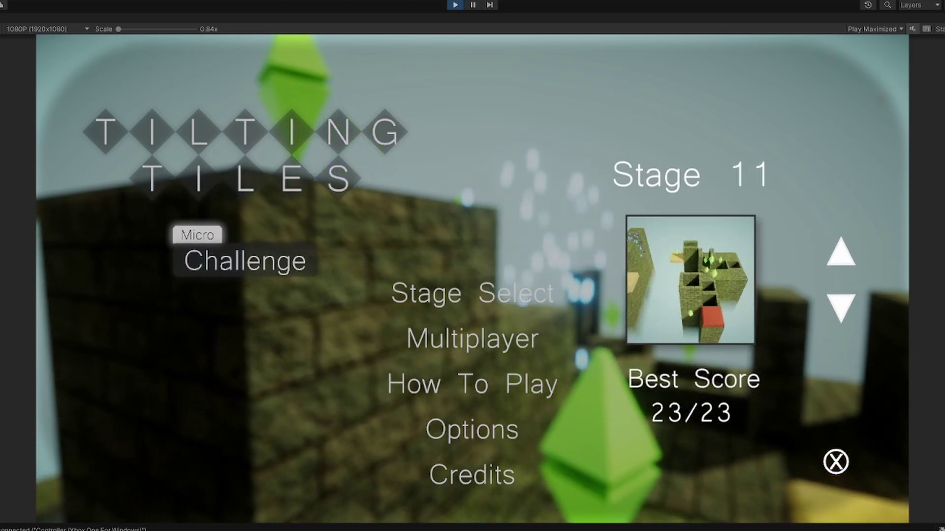
key("Up")
key("Down")
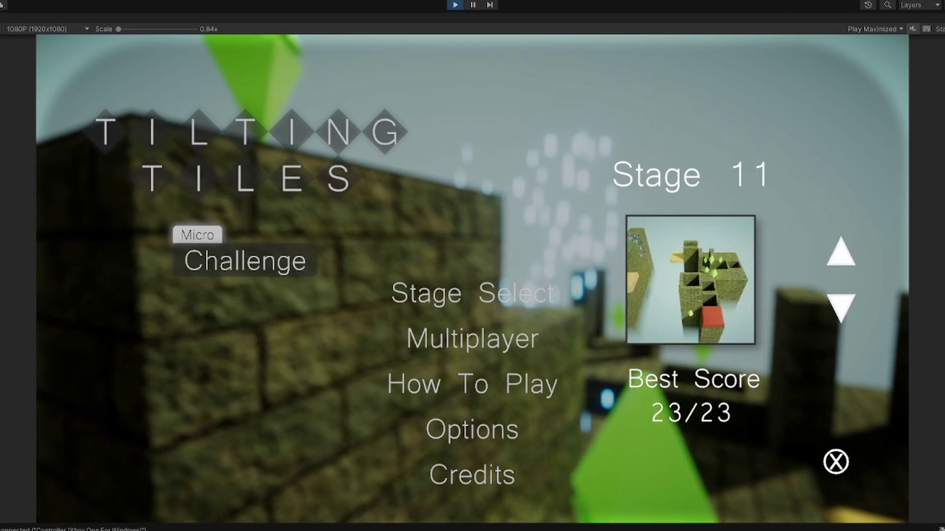
- Close Stage Select, move through Multiplayer and How To Play, reopen it, browse to Stage 14, and close it
key("Escape")
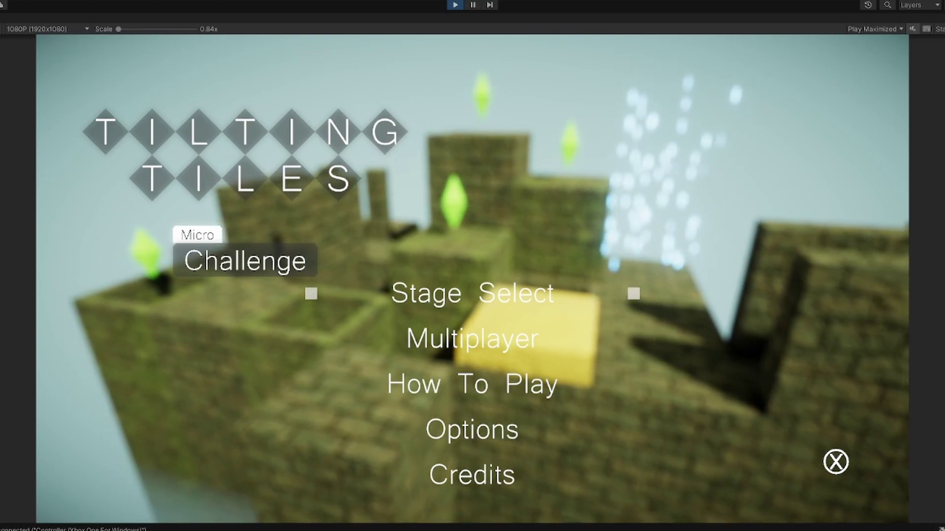
key("Down")
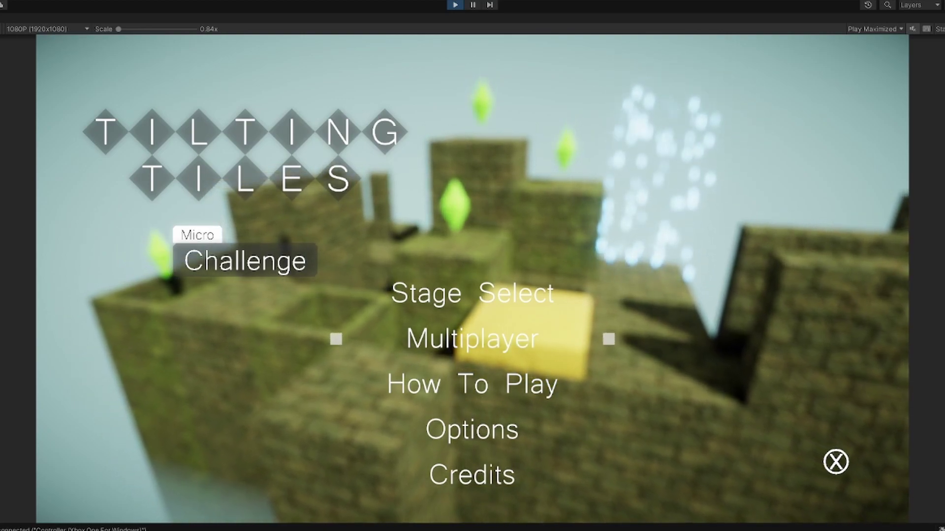
key("Down")
key("Up")
key("Return")
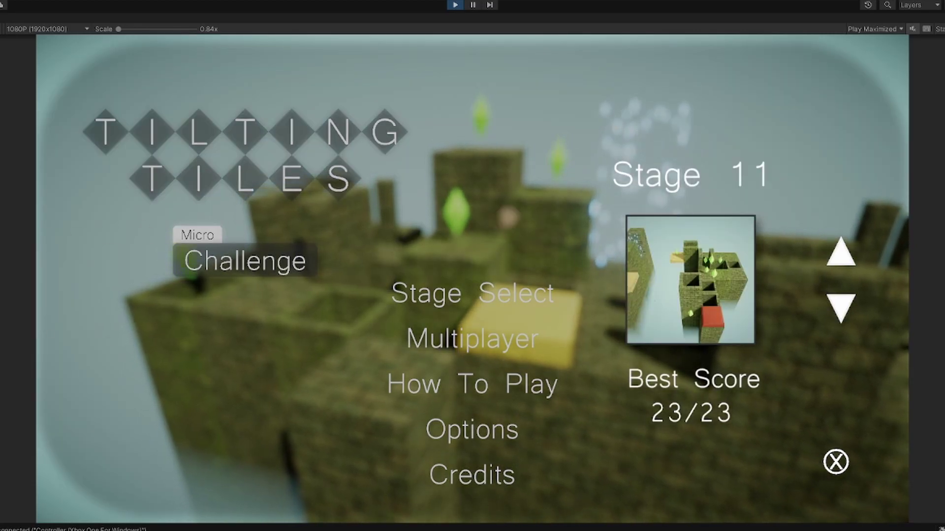
key("Up")
key("Up")
key("Up")
key("Escape")
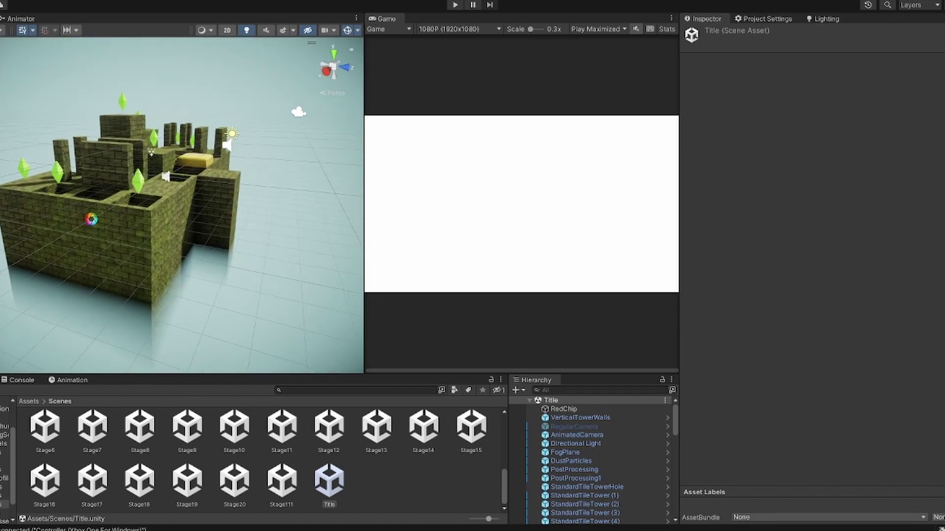
- Start running the Title scene in play mode again with Ctrl+P
key("ctrl+p")
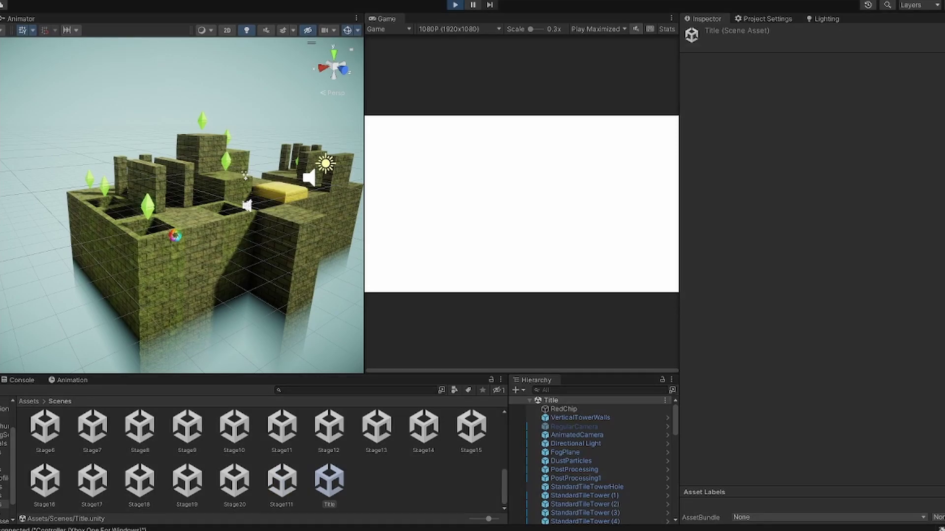